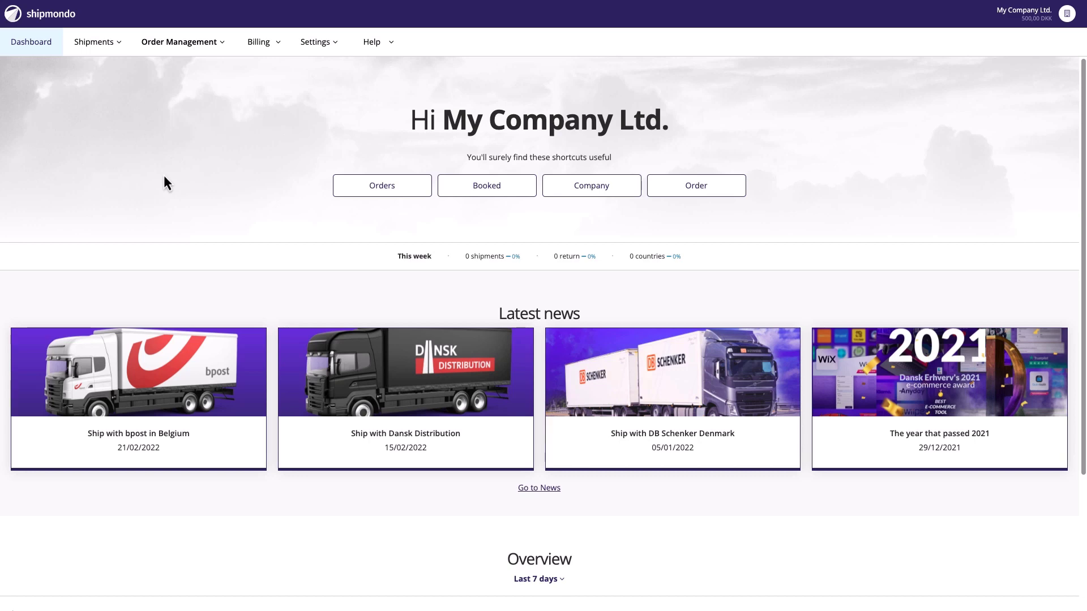
Step: Open the Orders list from the Order Management menu
left_click(181, 42)
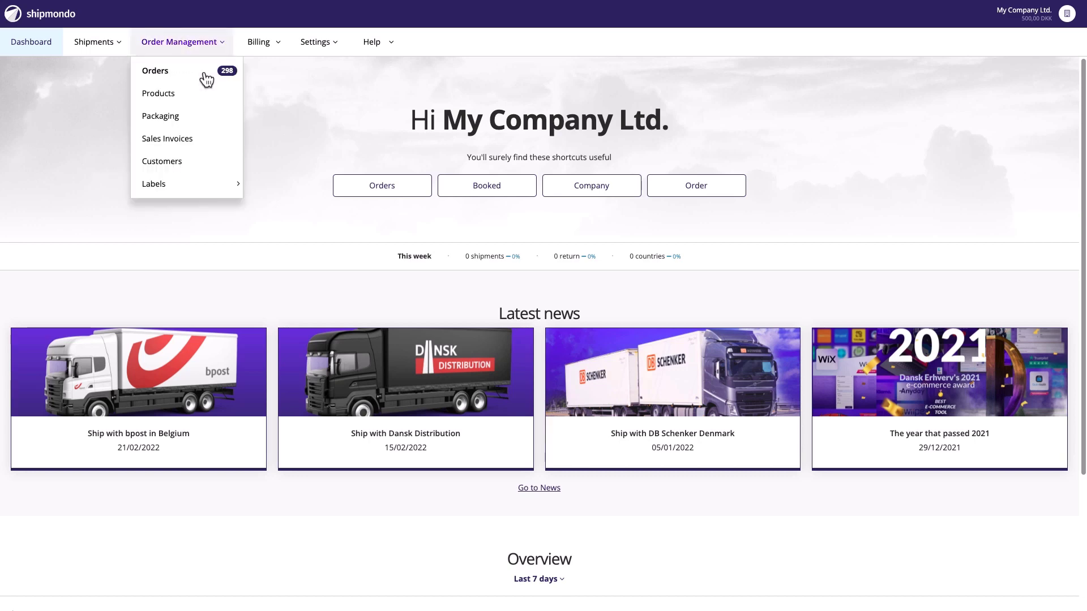
left_click(205, 72)
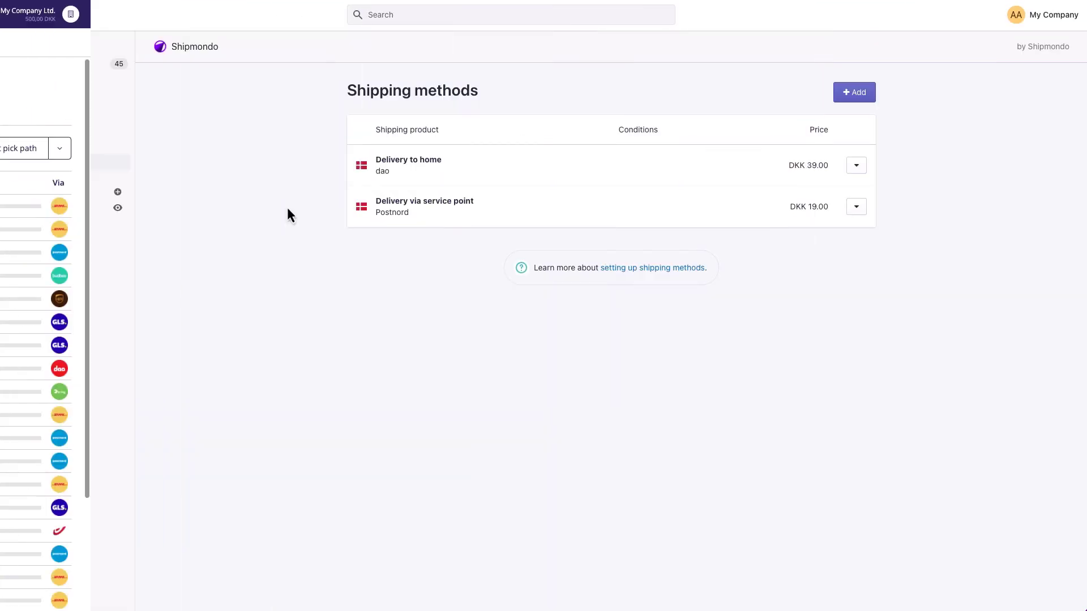
Step: Start a new shipping method for Sweden with a carrier and Delivery via service point type
left_click(843, 97)
left_click(445, 166)
left_click(420, 206)
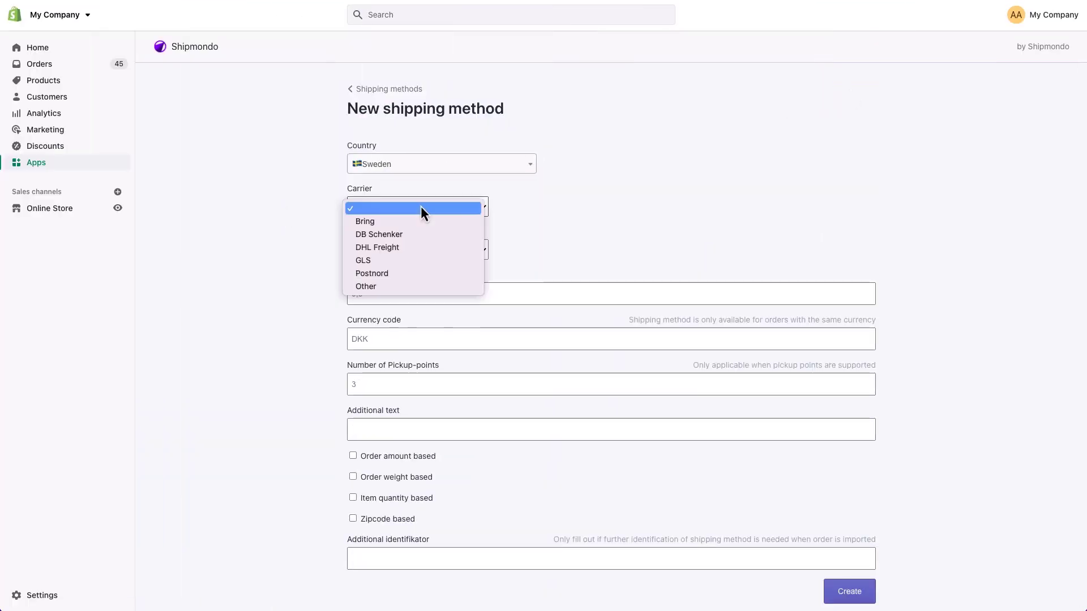
left_click(407, 246)
left_click(402, 253)
left_click(404, 263)
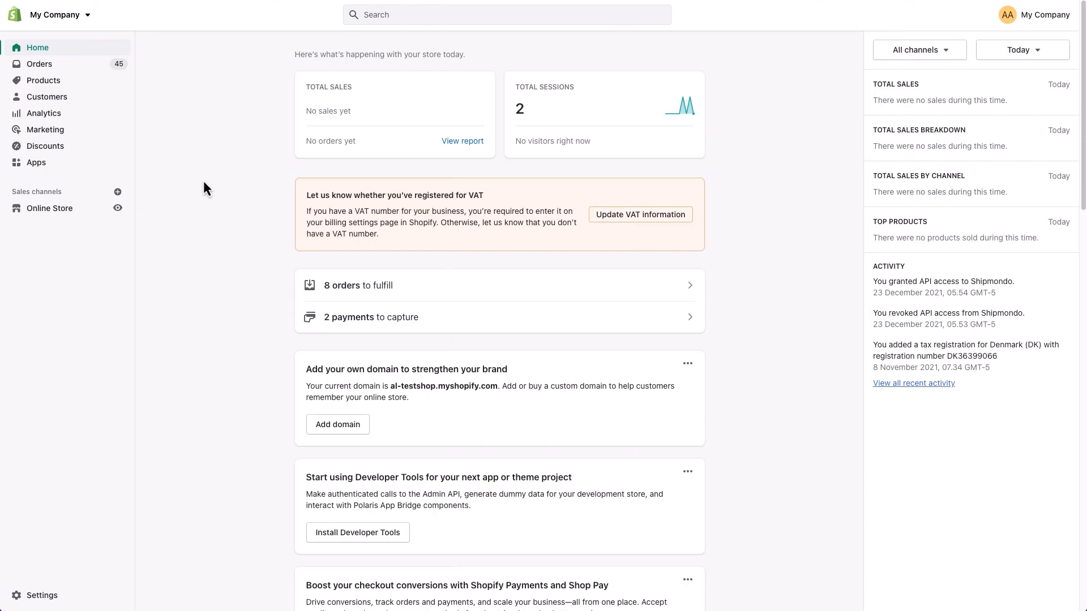
Step: Search the Shopify App Store for 'Shipmondo'
left_click(65, 162)
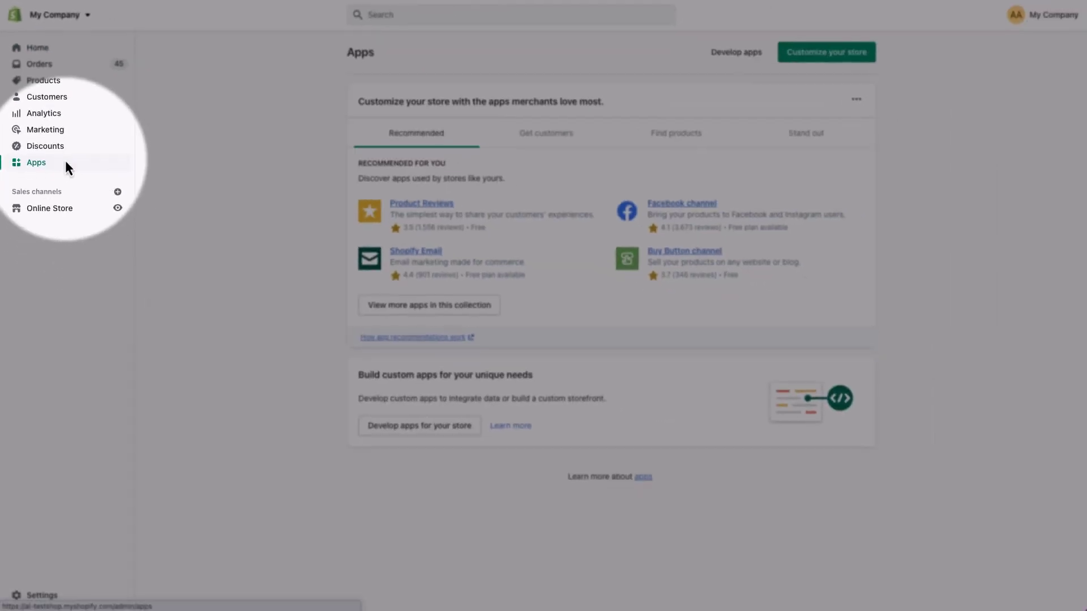
left_click(430, 312)
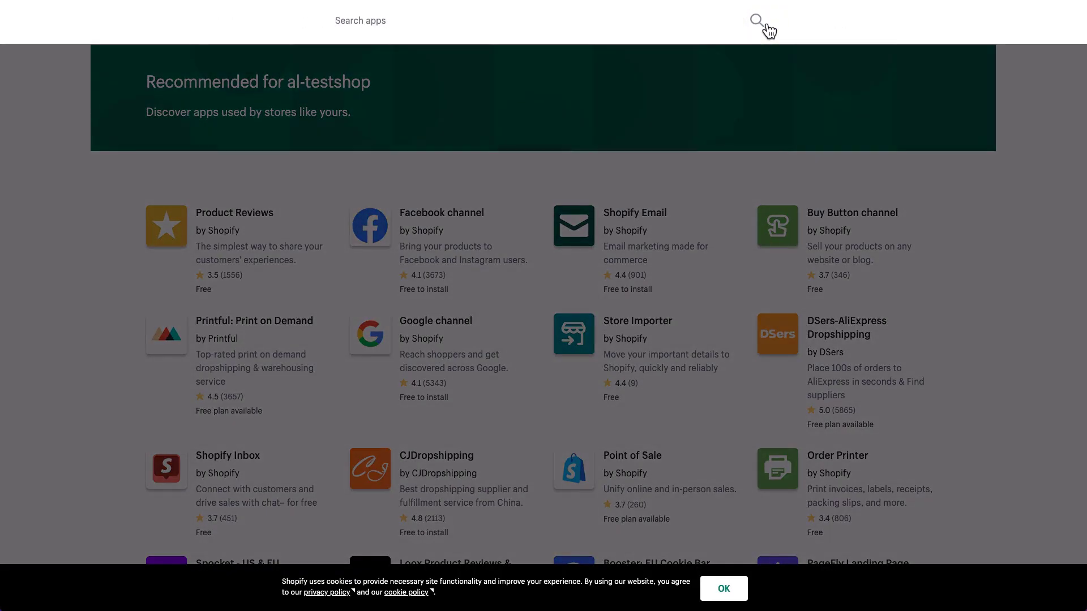
left_click(766, 26)
type("Shipmondo")
key("Return")
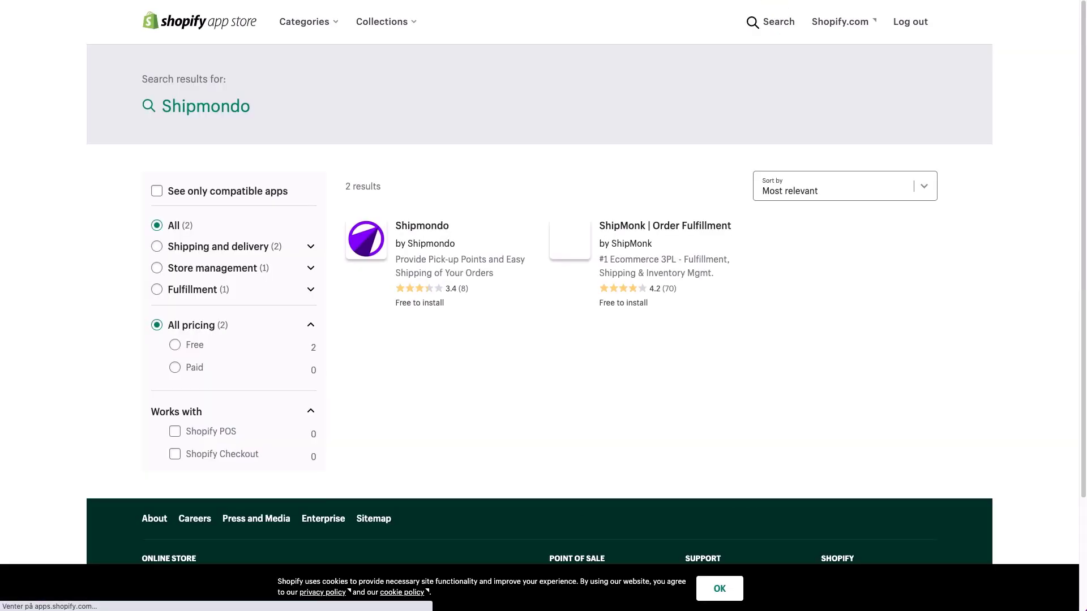
Step: Add the Shipmondo app and install it on the store
left_click(372, 249)
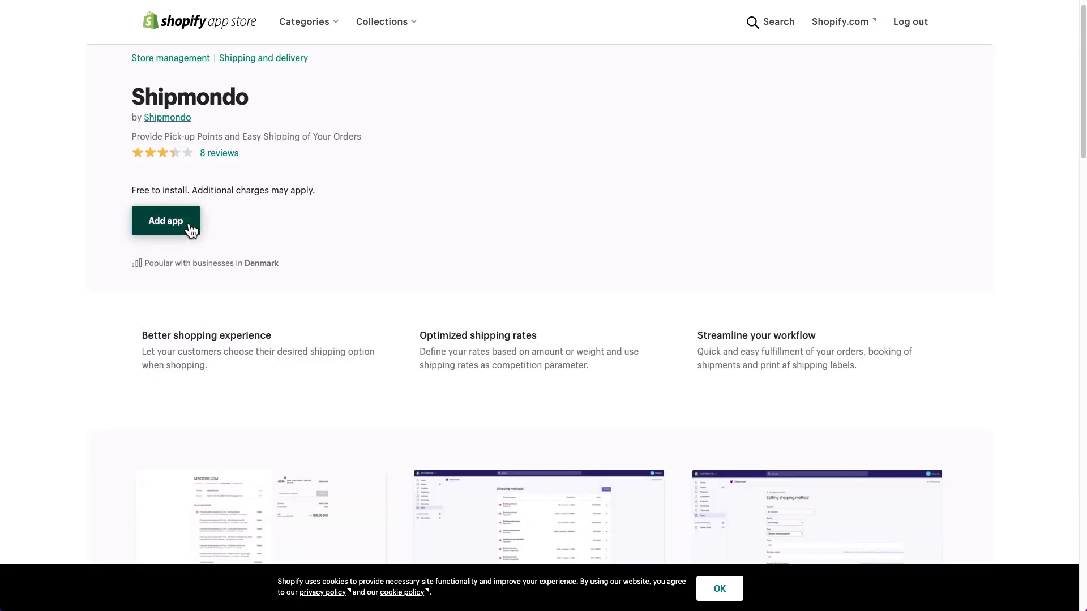
left_click(190, 224)
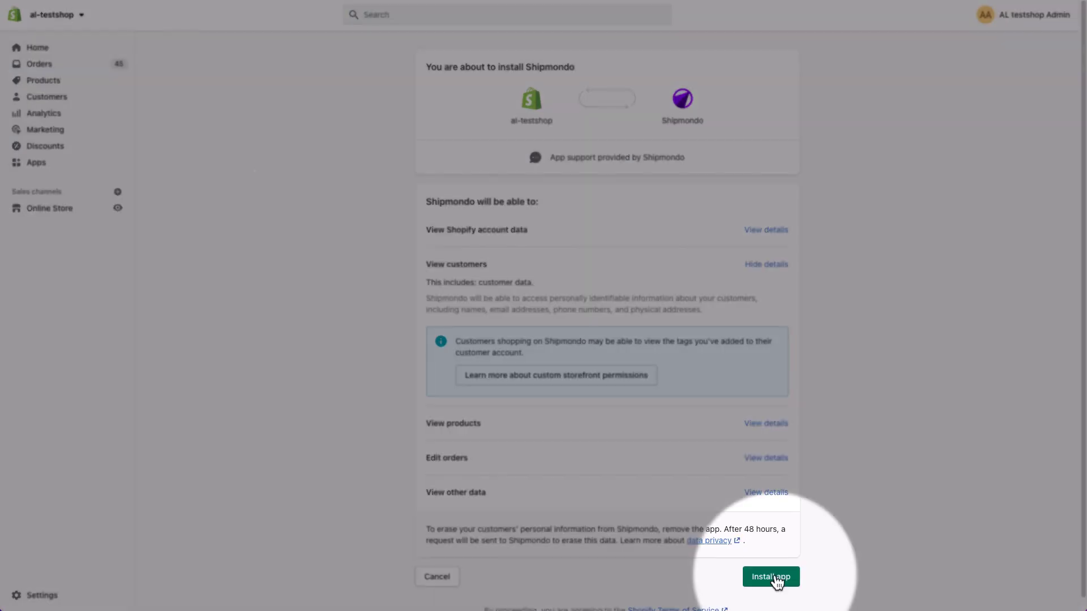
left_click(774, 577)
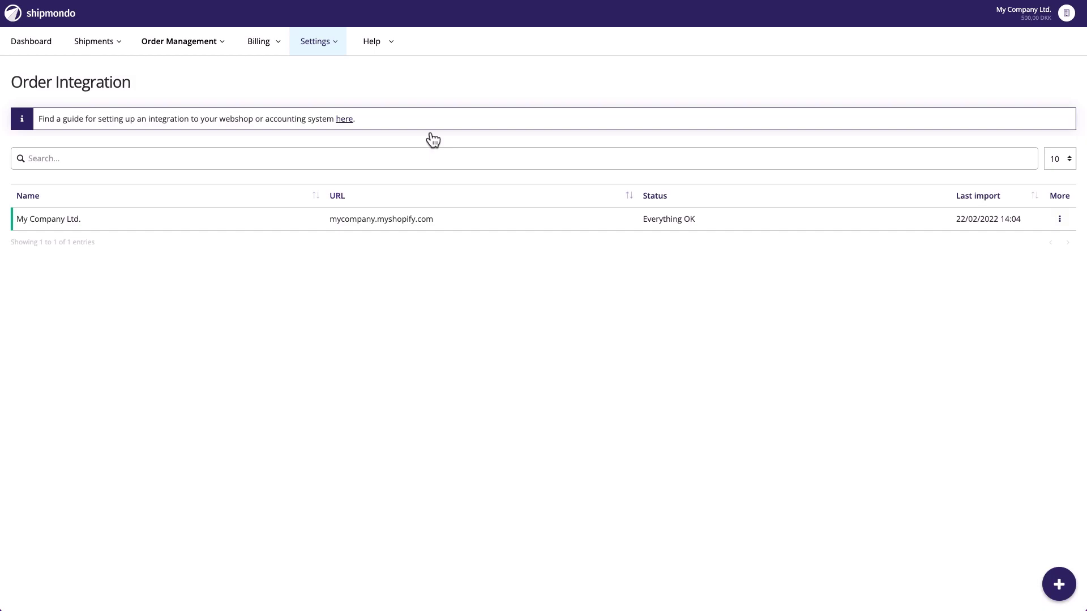
Step: Open the My Company Ltd. order integration for editing
left_click(409, 224)
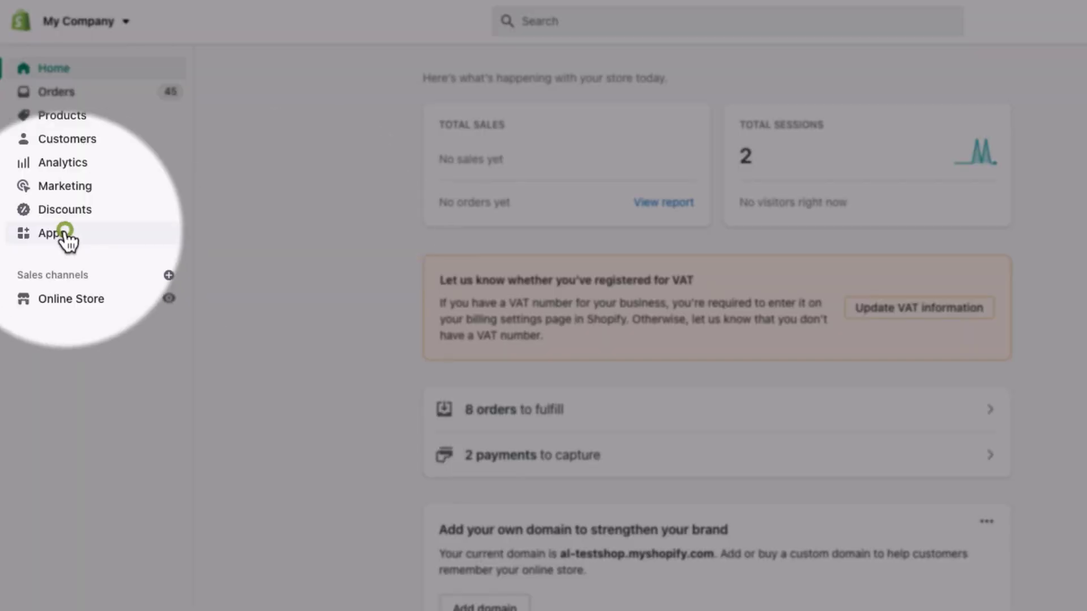
Step: In the Shipmondo app, start a Norway method with carrier Bring and Delivery via service point
left_click(51, 164)
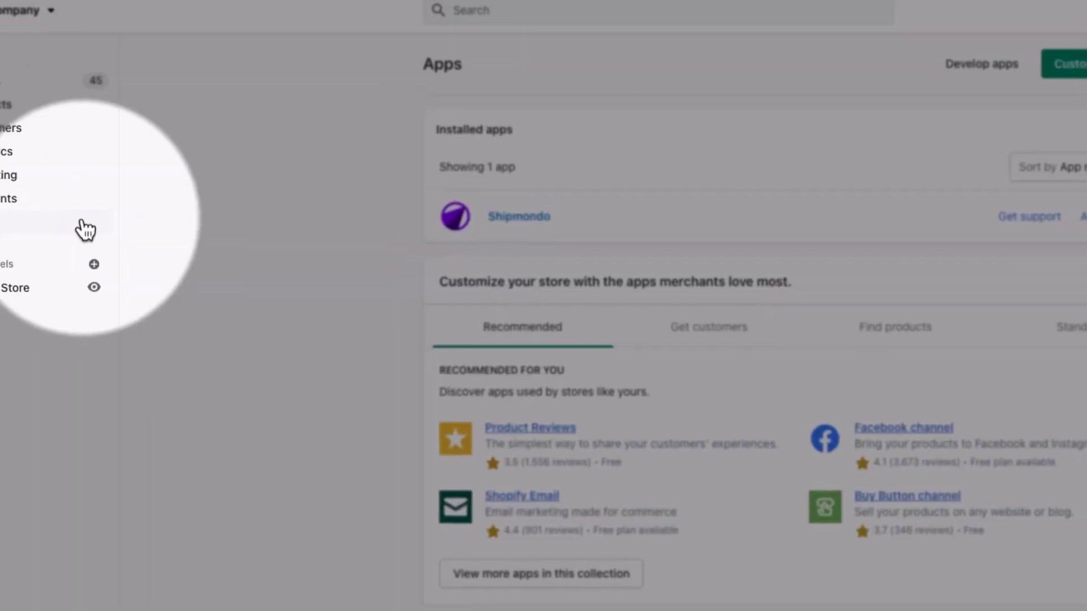
left_click(529, 219)
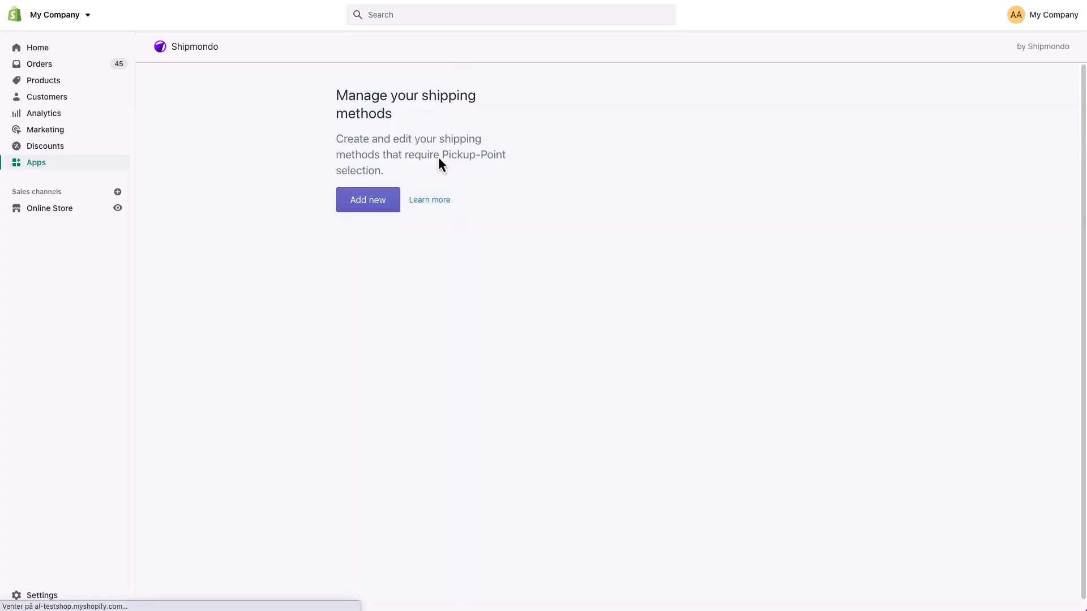
left_click(381, 206)
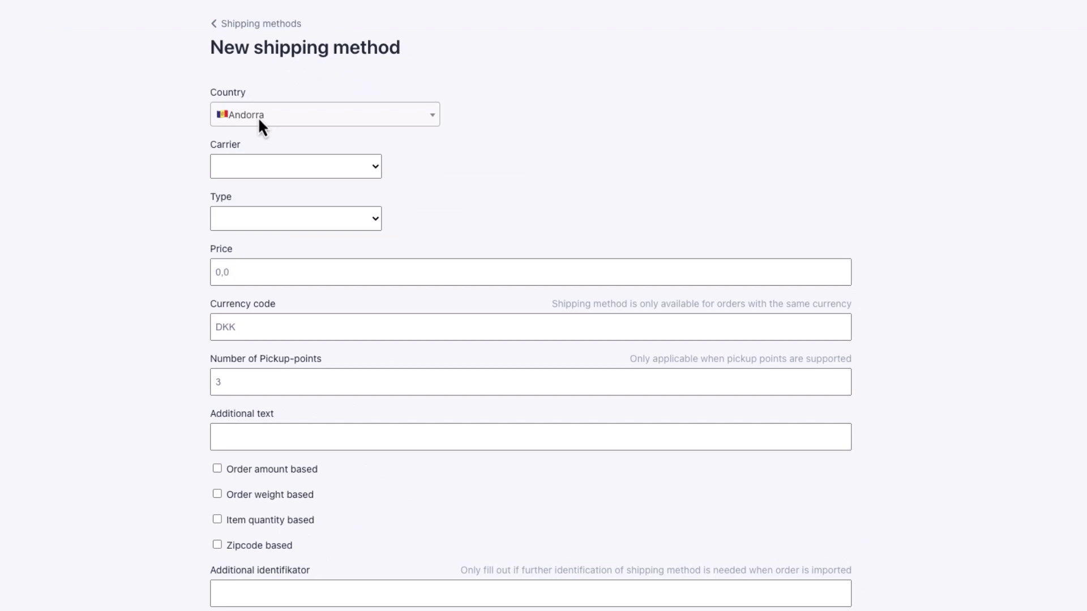
left_click(259, 119)
type("norway")
key("Return")
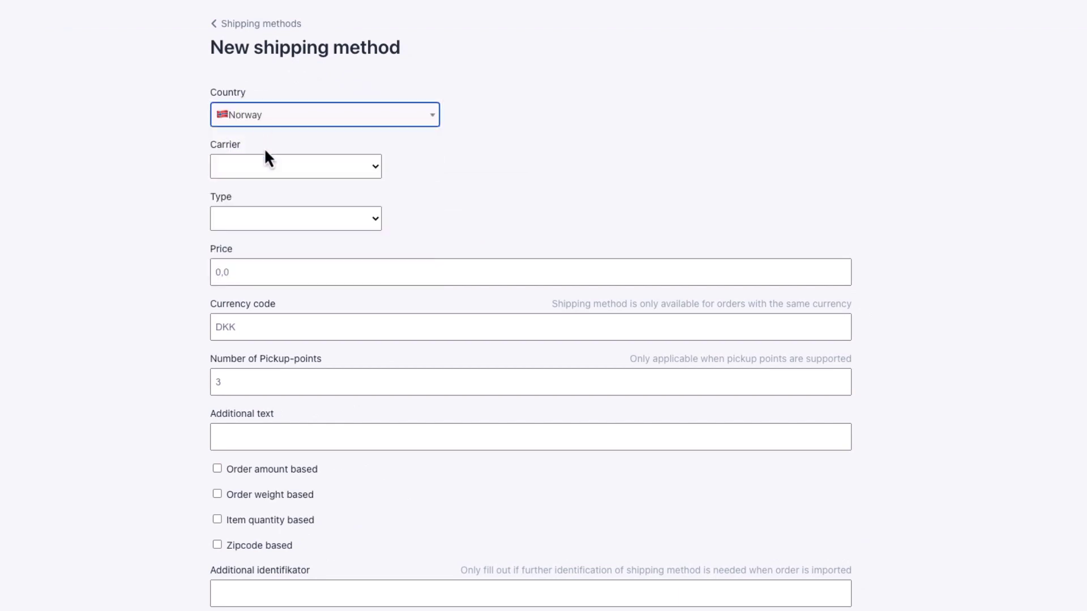
left_click(267, 165)
left_click(269, 183)
left_click(271, 219)
left_click(272, 236)
Step: Set the method's price to 79 NOK
left_click(265, 276)
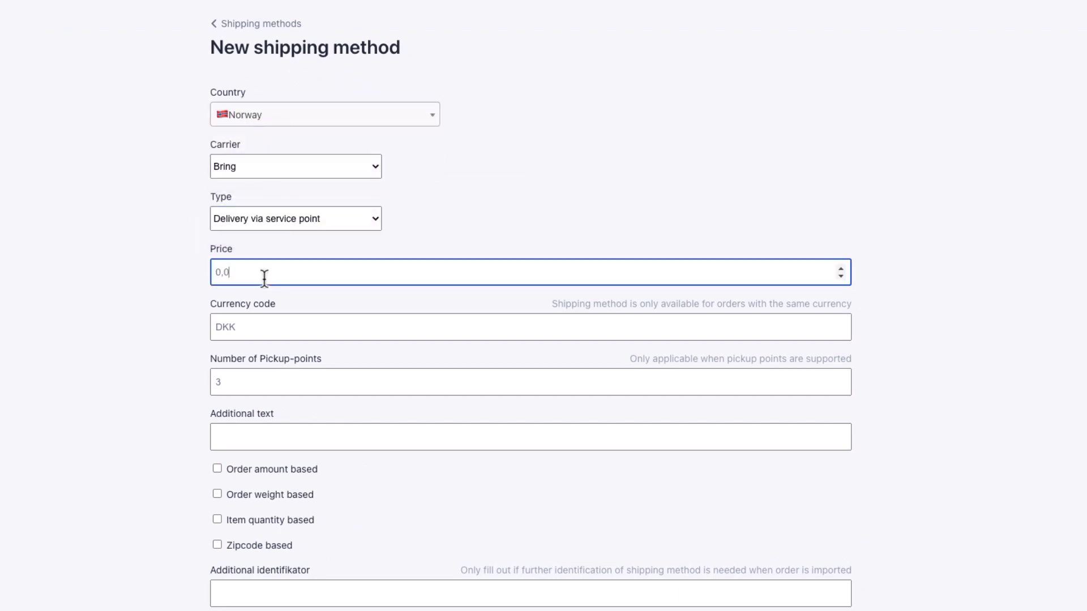
key("BackSpace")
key("BackSpace")
key("BackSpace")
type("79")
key("Tab")
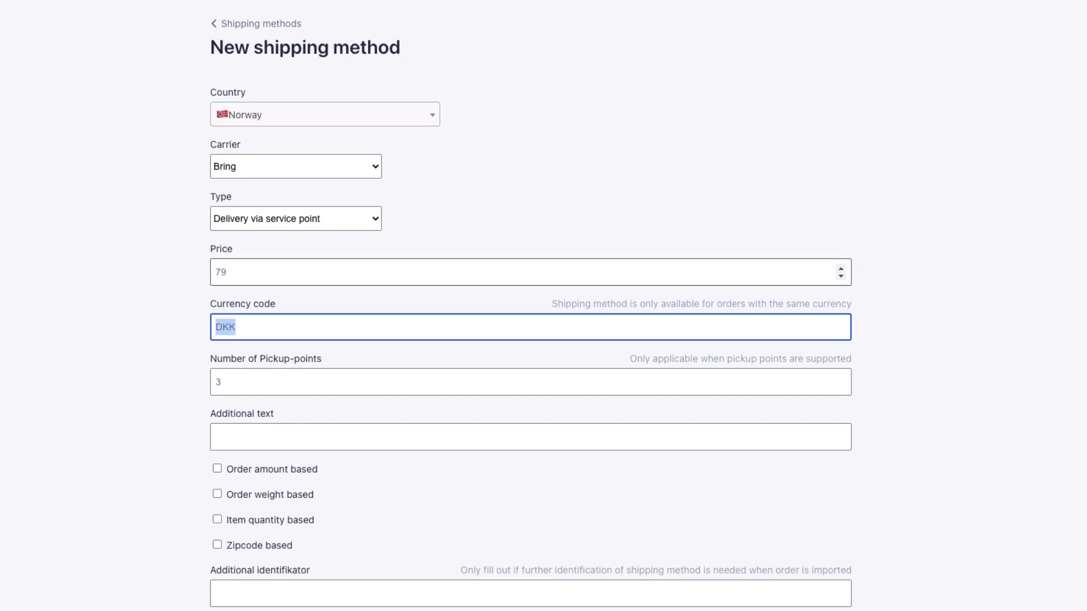
type("NOK")
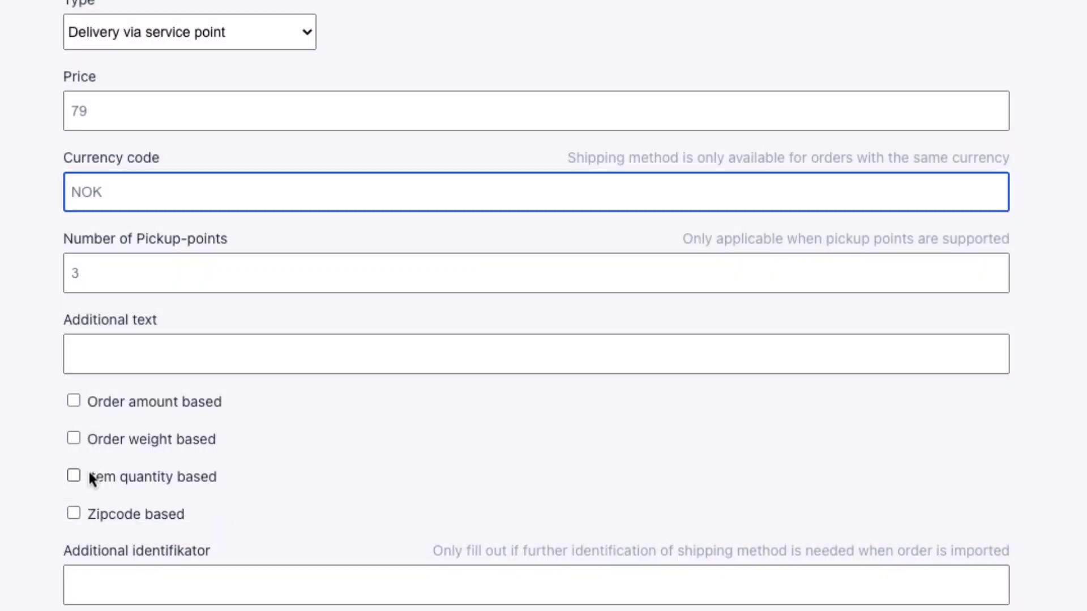
Step: Make it item-quantity based from 0 to 50 and create the method
left_click(74, 475)
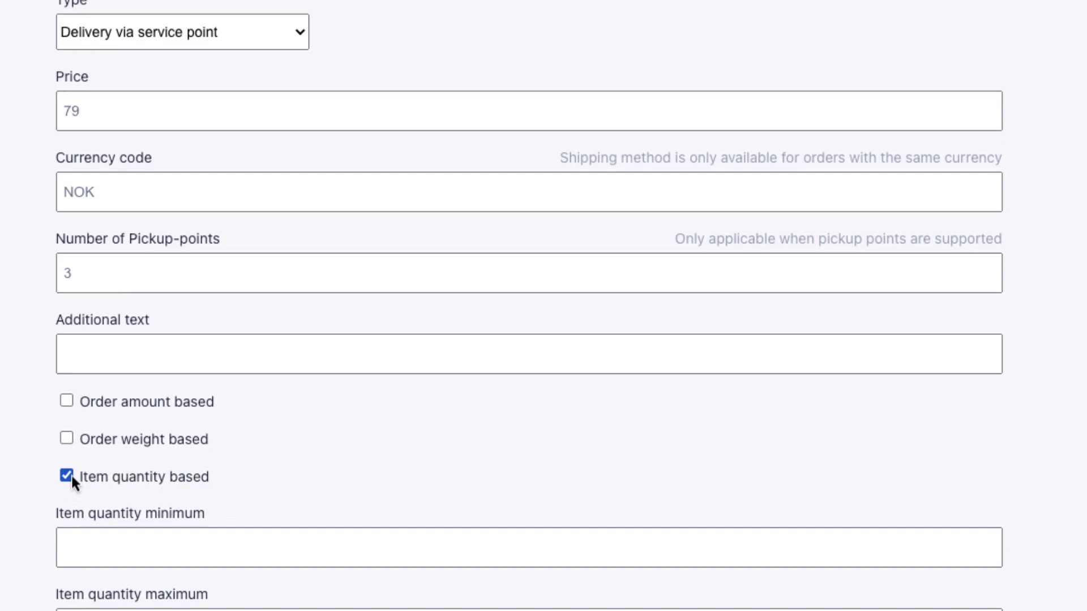
left_click(97, 556)
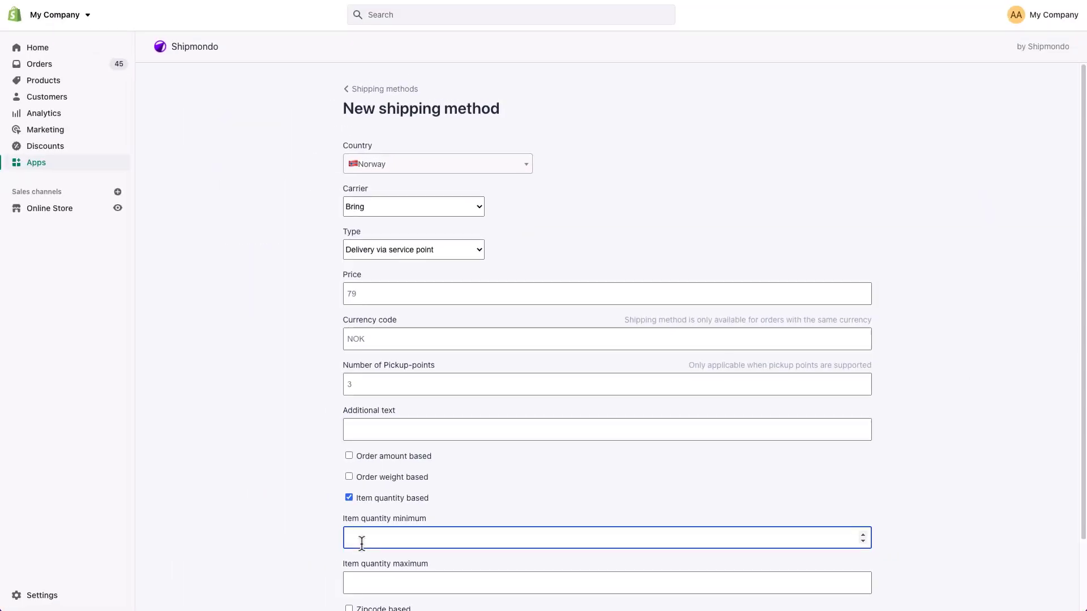
type("0")
left_click(361, 582)
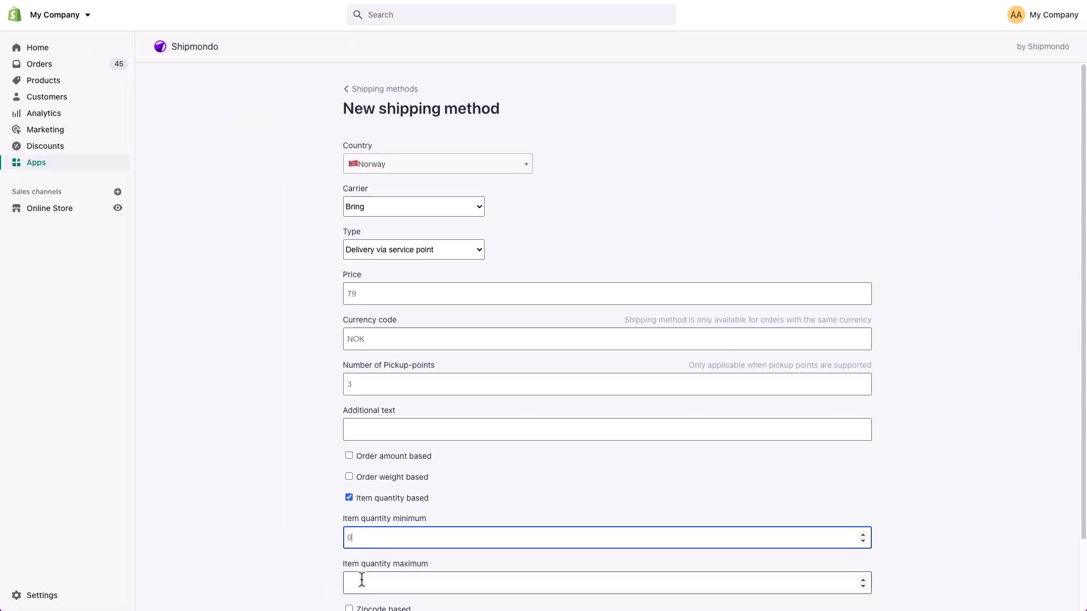
type("50")
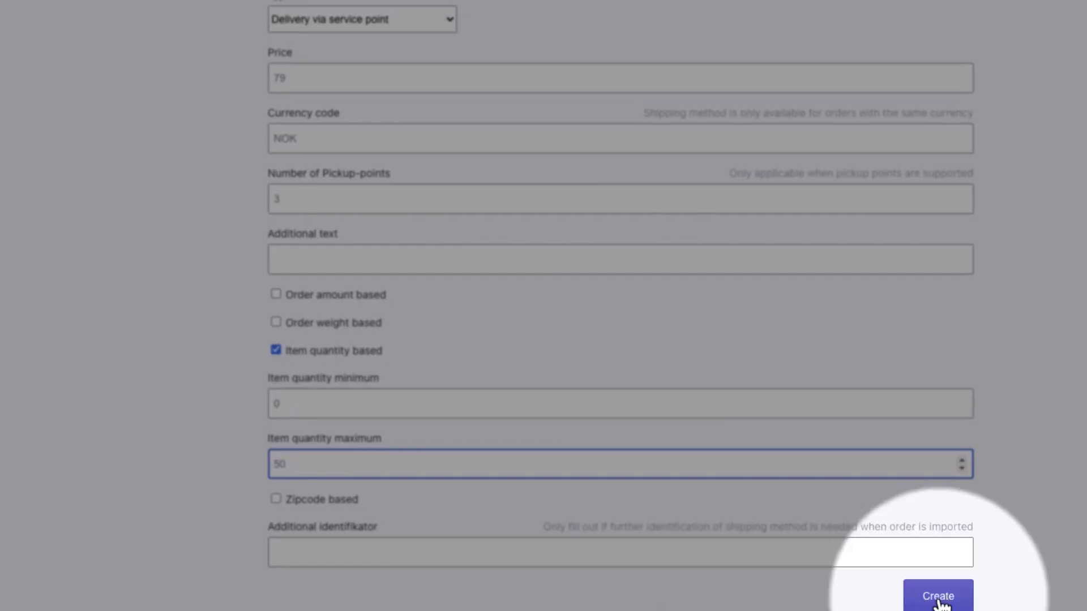
left_click(845, 608)
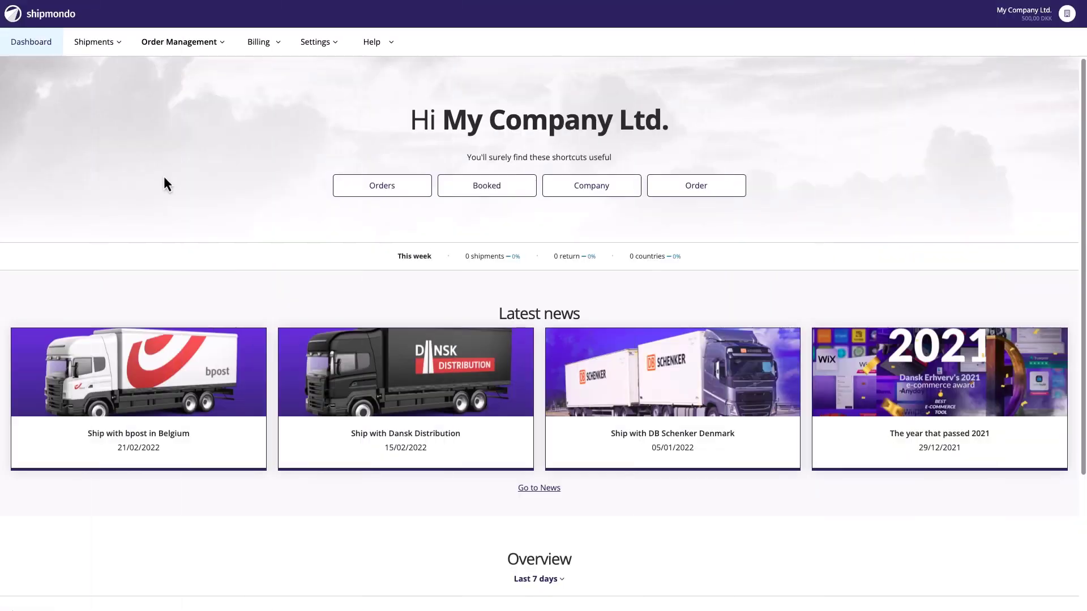
Step: Select all imported orders in the Orders list and show the Start pick path bulk actions
left_click(181, 42)
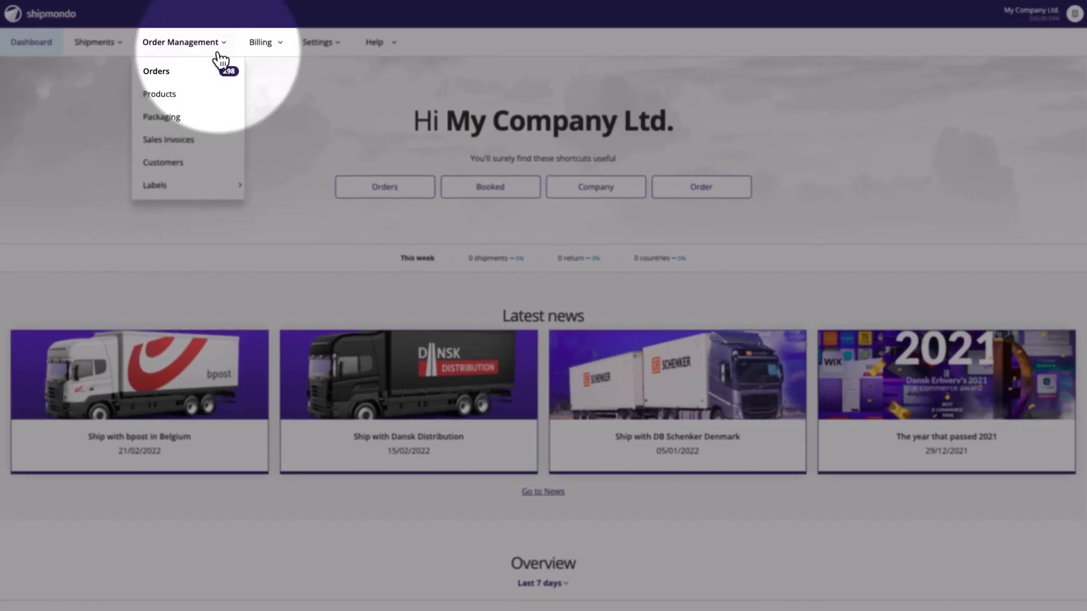
left_click(209, 81)
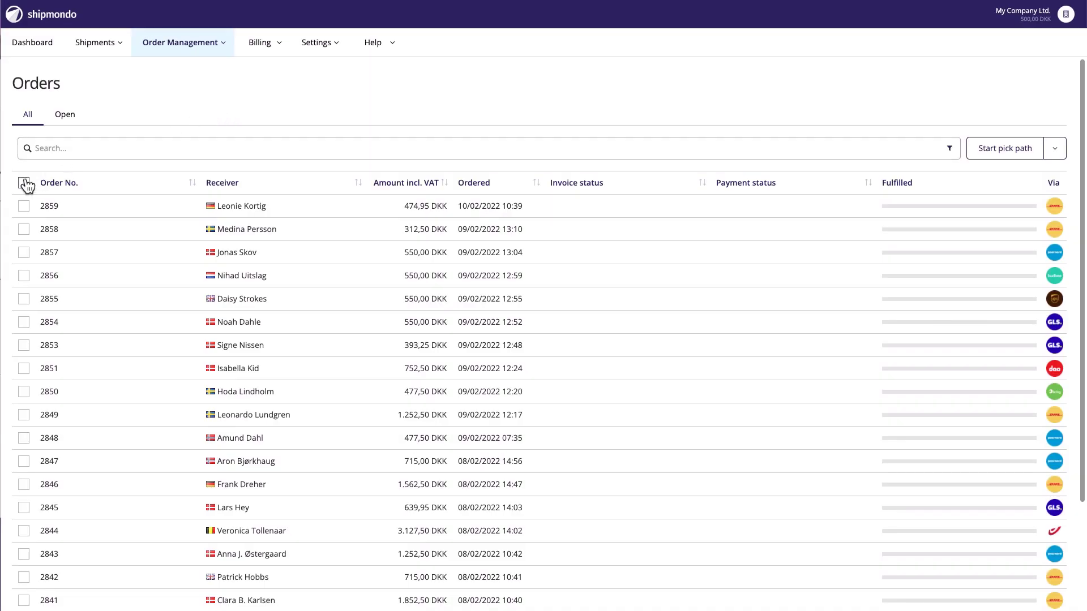
left_click(24, 183)
left_click(1055, 148)
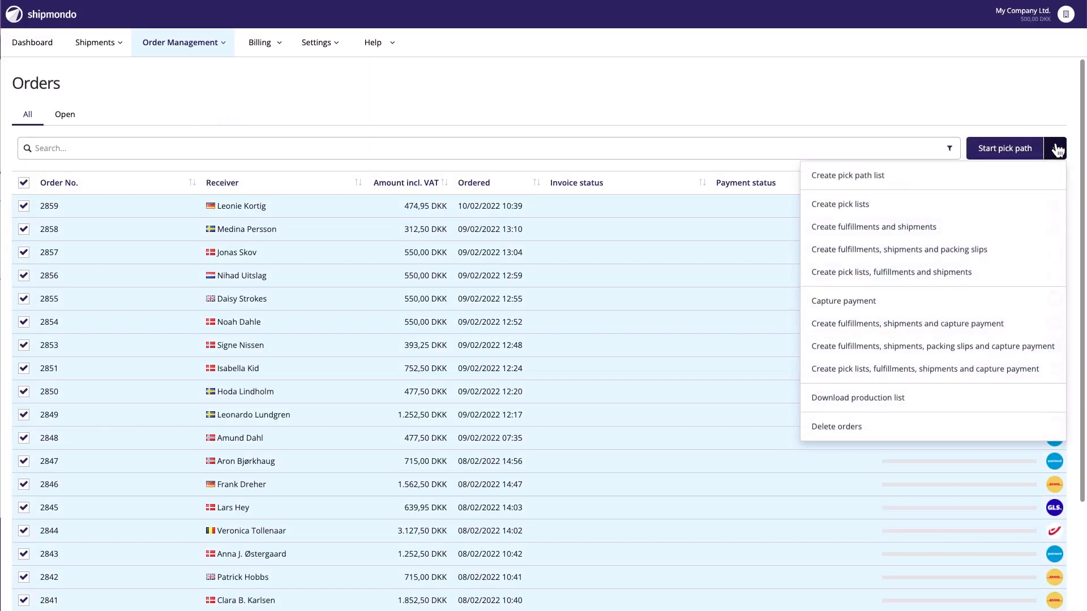